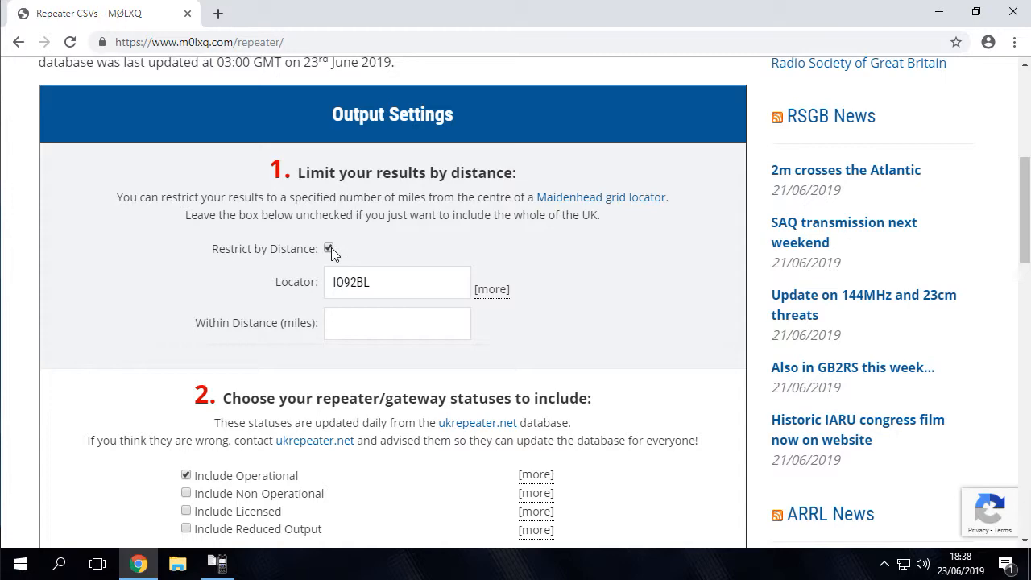
Step: Turn off the distance restriction and toggle the Include Non-Operational and Include Licensed repeater statuses
{"action": "left_click", "coordinate": [330, 248]}
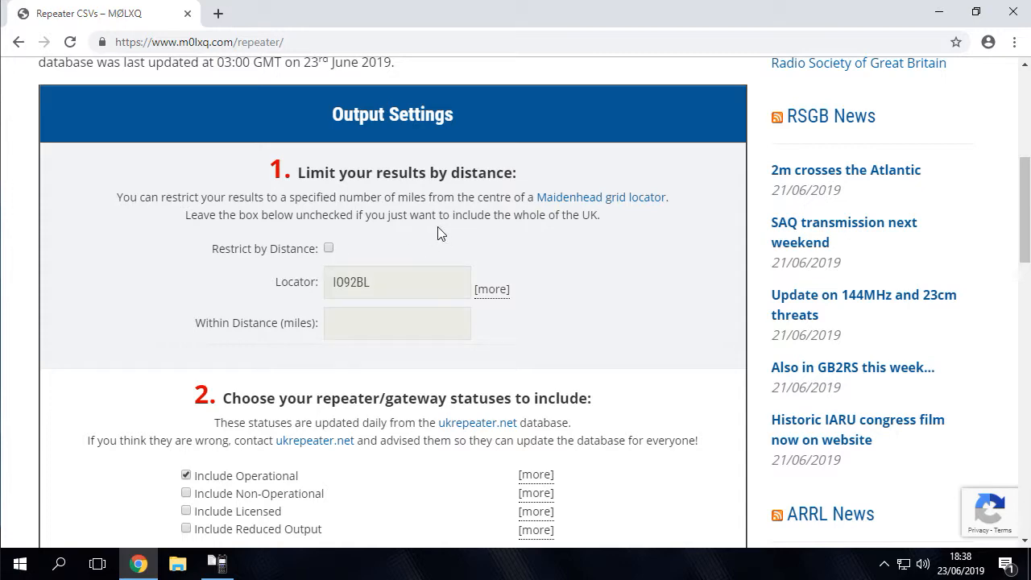
{"action": "scroll", "coordinate": [438, 233], "scroll_direction": "down", "scroll_amount": 2}
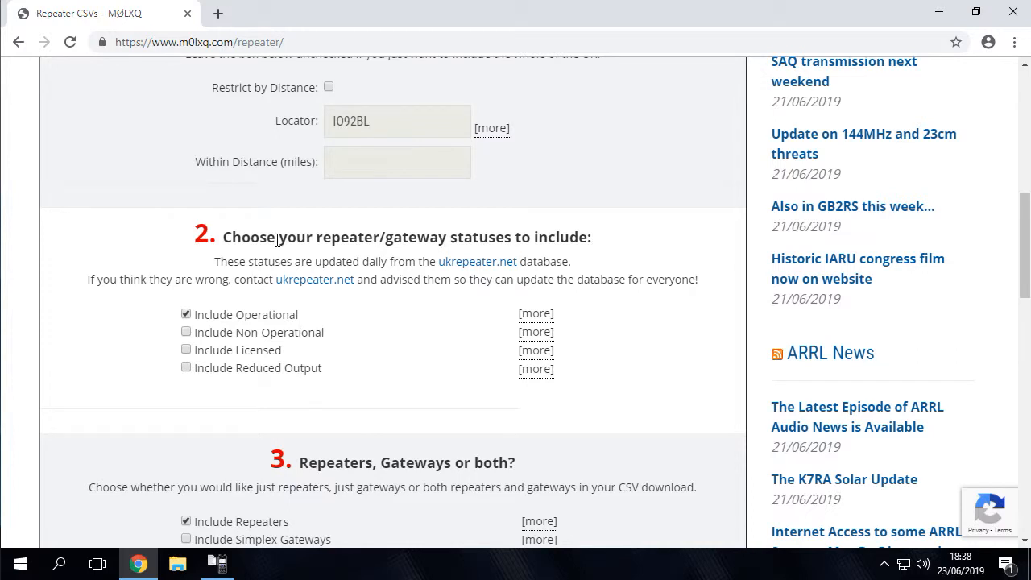
{"action": "left_click", "coordinate": [186, 334]}
{"action": "left_click", "coordinate": [186, 350]}
Step: Include simplex gateways along with repeaters, and keep the 2m (144 MHz) band selected
{"action": "scroll", "coordinate": [355, 348], "scroll_direction": "down", "scroll_amount": 4}
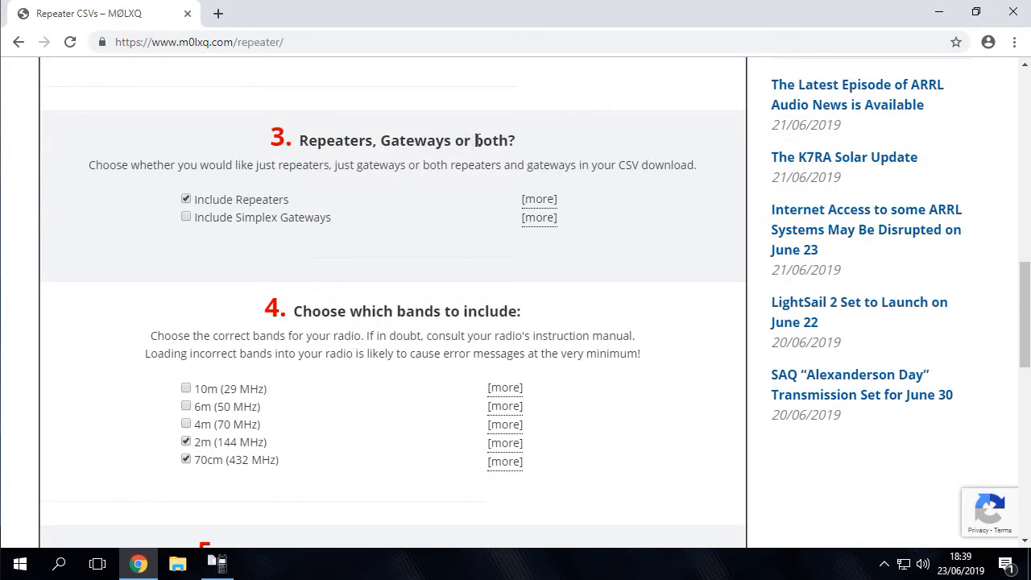
{"action": "left_click", "coordinate": [186, 216]}
{"action": "scroll", "coordinate": [258, 256], "scroll_direction": "down", "scroll_amount": 2}
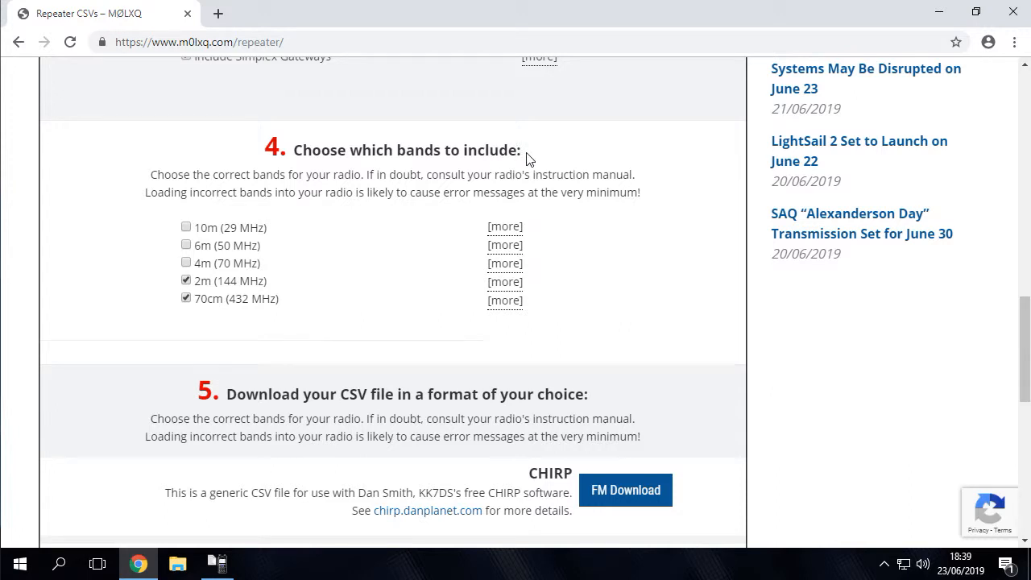
{"action": "left_click", "coordinate": [186, 281]}
{"action": "left_click", "coordinate": [186, 281]}
Step: Download the D-STAR CSV file for Icom radios
{"action": "scroll", "coordinate": [318, 294], "scroll_direction": "down", "scroll_amount": 4}
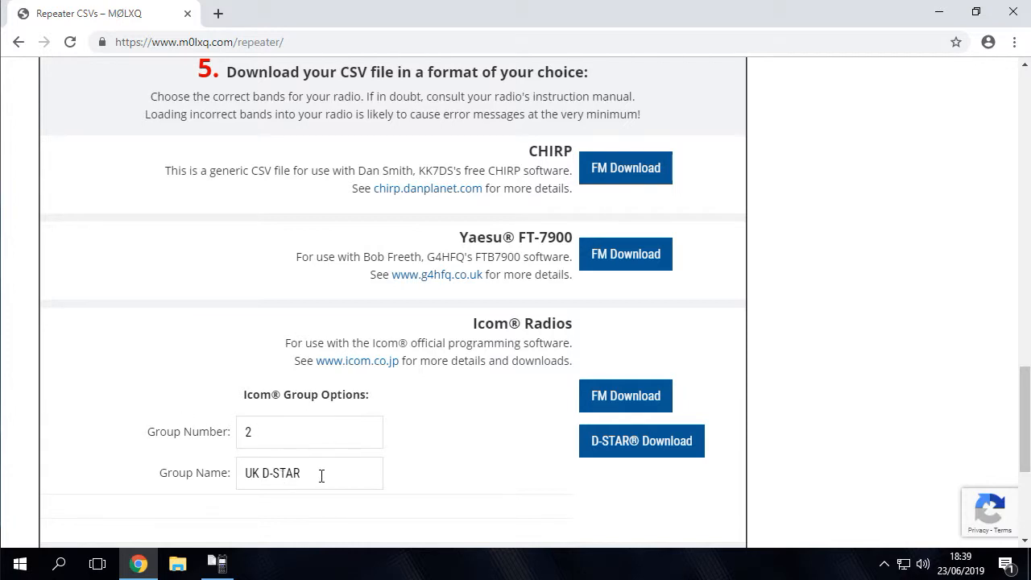
{"action": "left_click", "coordinate": [667, 449]}
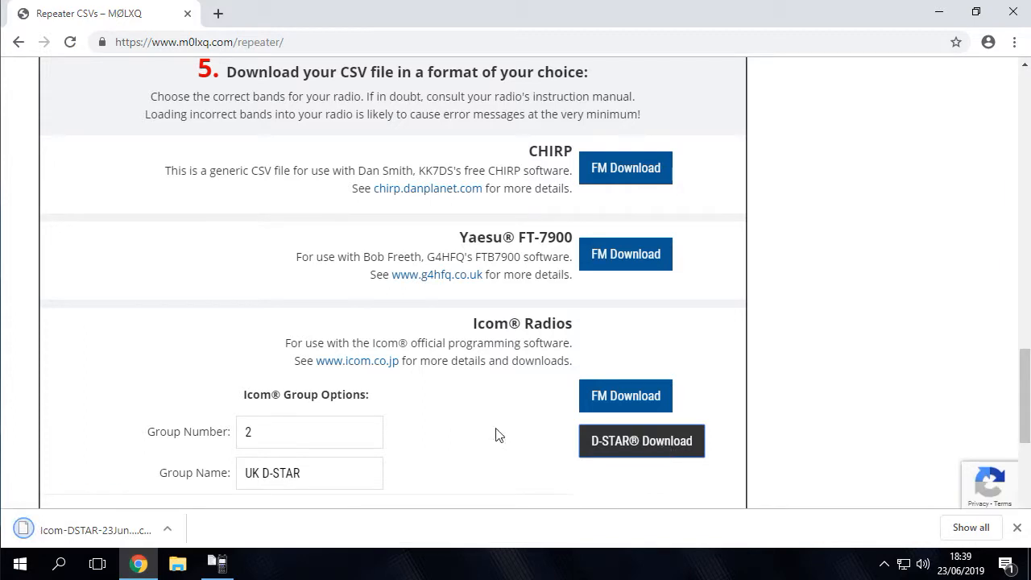
Step: Set the Icom group number to 3 and the group name to UK FM, and download the Icom FM CSV file
{"action": "left_click", "coordinate": [226, 432]}
{"action": "type", "text": "3"}
{"action": "left_click_drag", "start_coordinate": [266, 473], "coordinate": [343, 463]}
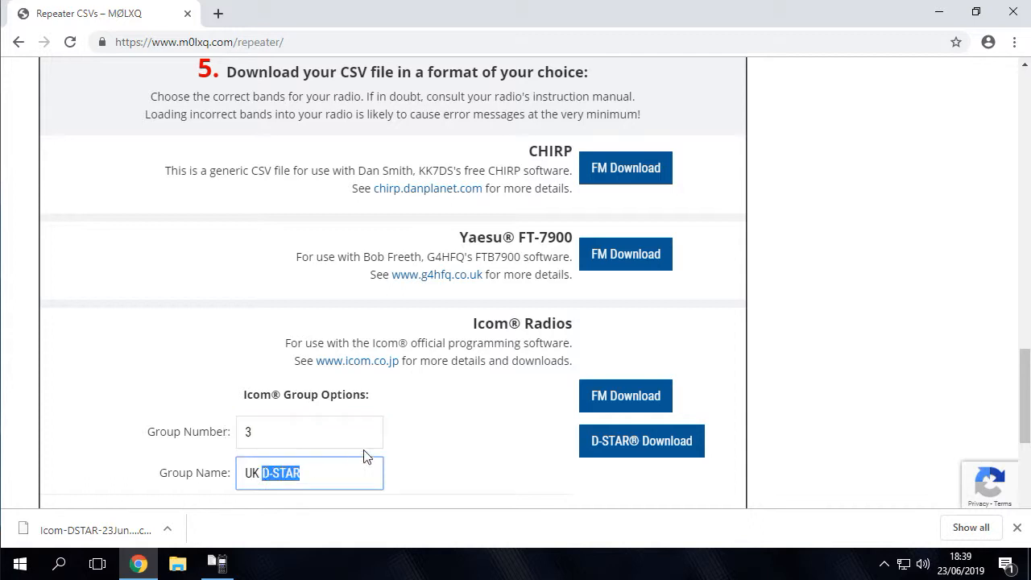
{"action": "type", "text": "F"}
{"action": "left_click", "coordinate": [627, 406]}
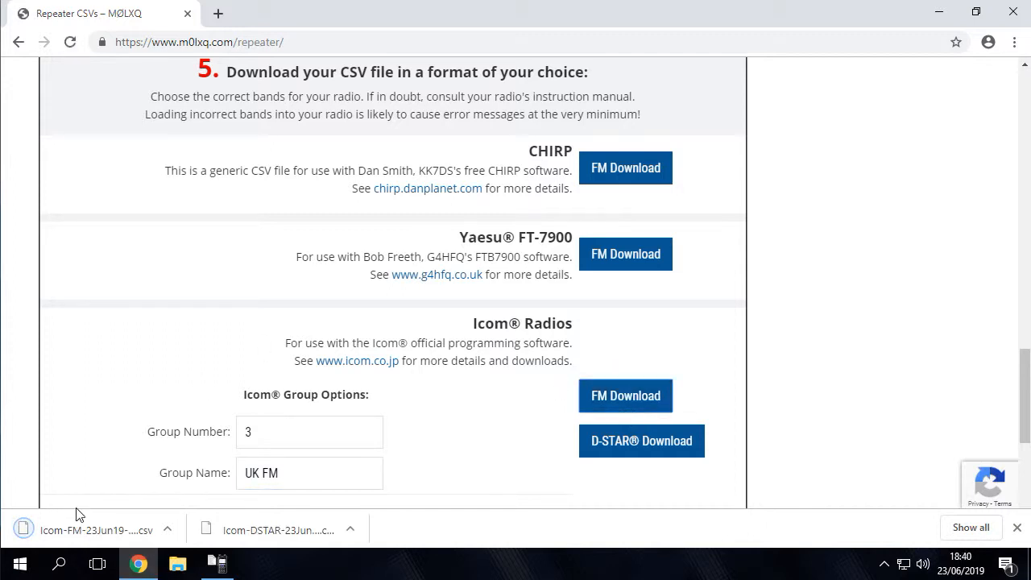
Step: Switch to the CS-51PLUS cloning software and maximize its window
{"action": "left_click", "coordinate": [937, 12]}
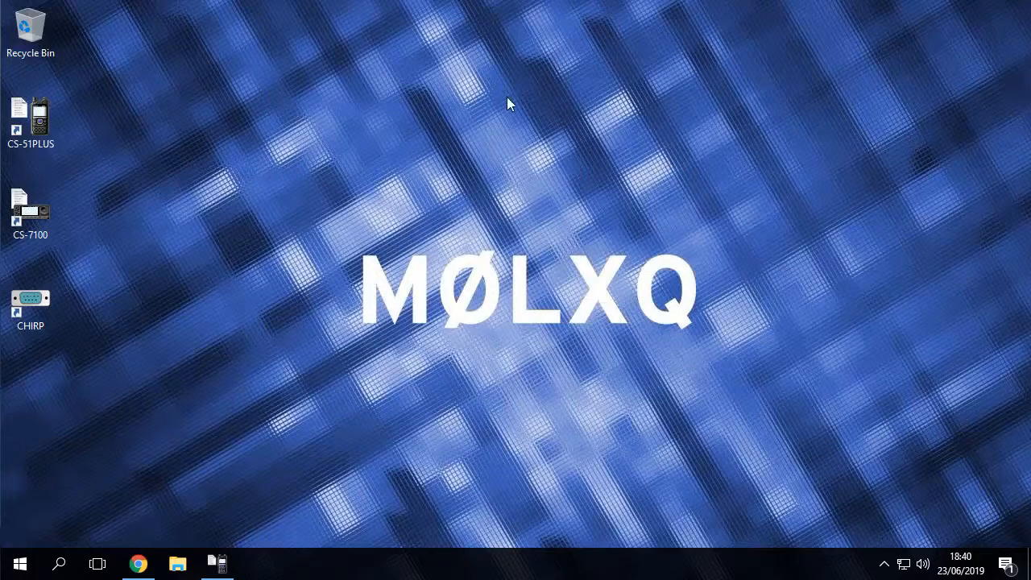
{"action": "left_click", "coordinate": [214, 564]}
{"action": "double_click", "coordinate": [318, 42]}
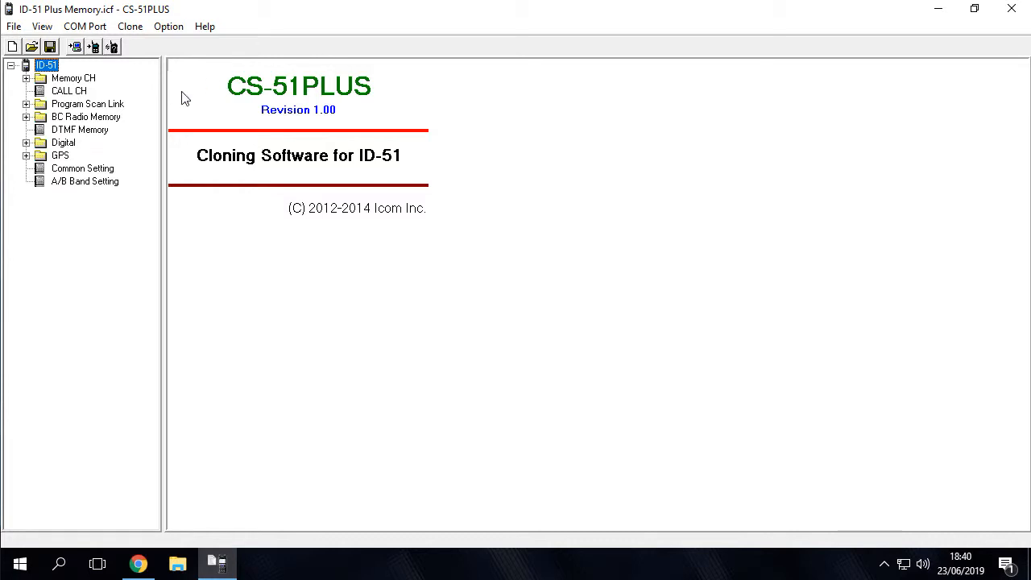
{"action": "left_click", "coordinate": [138, 564]}
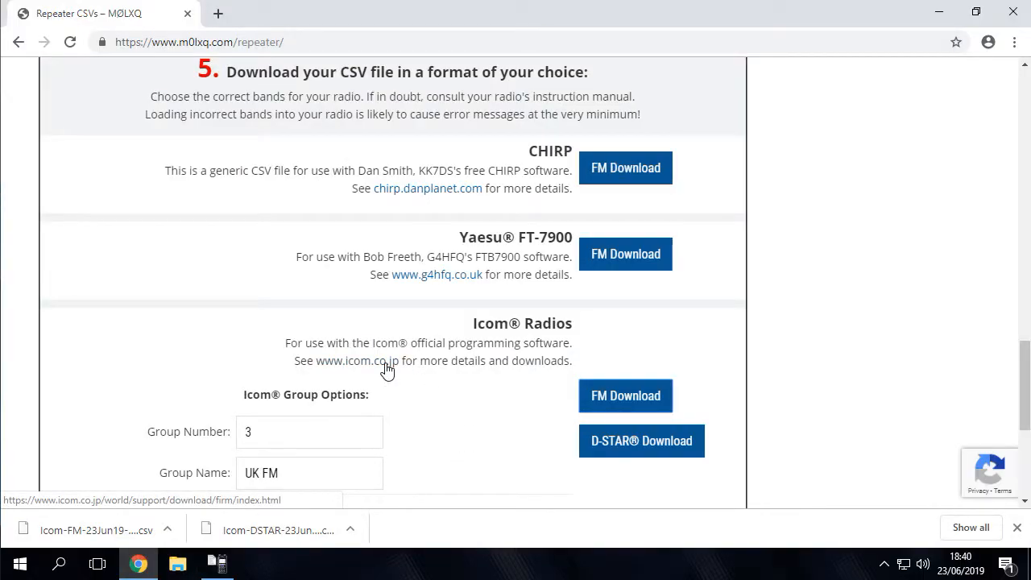
{"action": "left_click", "coordinate": [939, 12]}
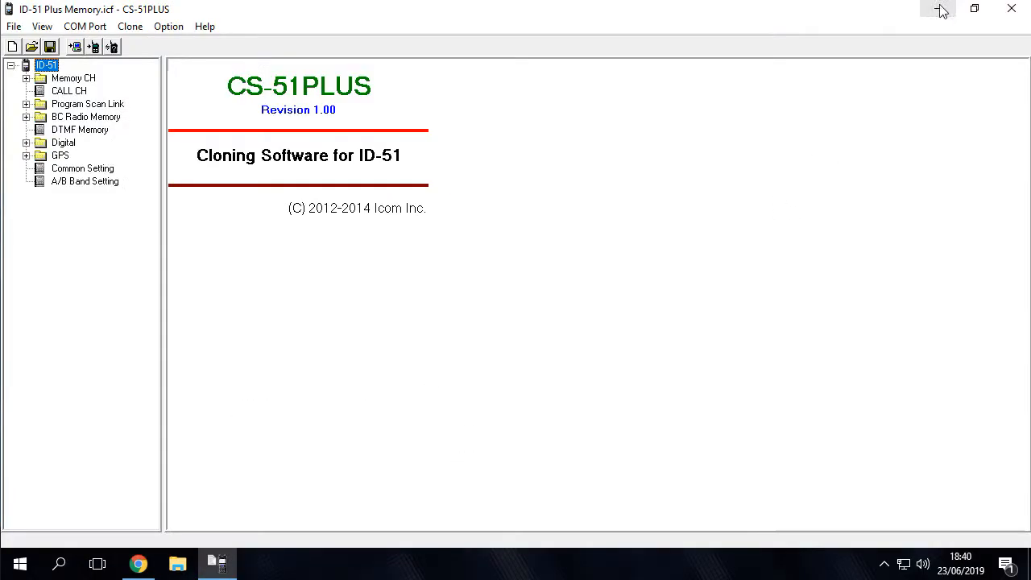
Step: Delete all repeaters from group 02: UK D-STAR in the Digital Repeater List
{"action": "left_click", "coordinate": [25, 142]}
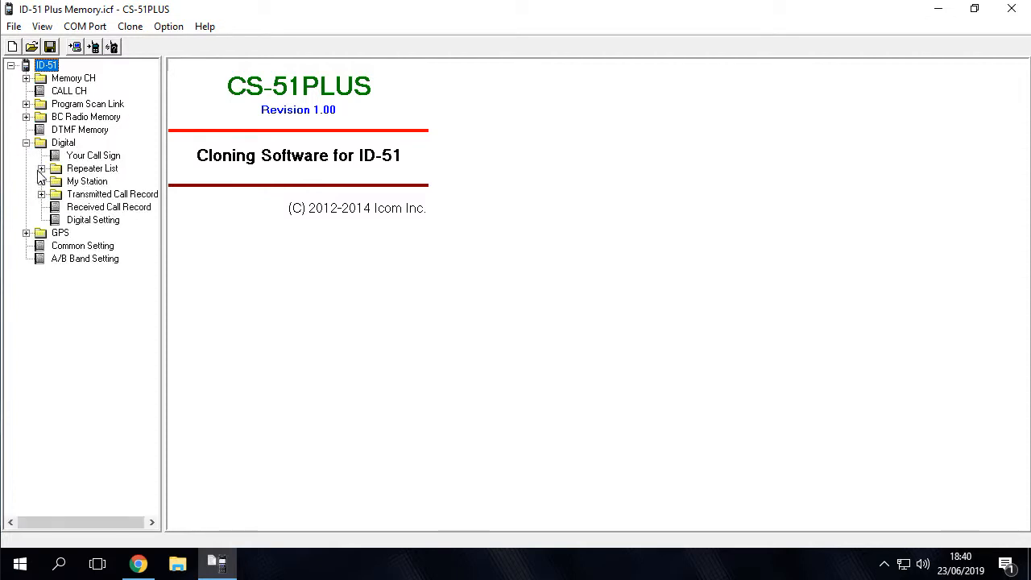
{"action": "left_click", "coordinate": [41, 168]}
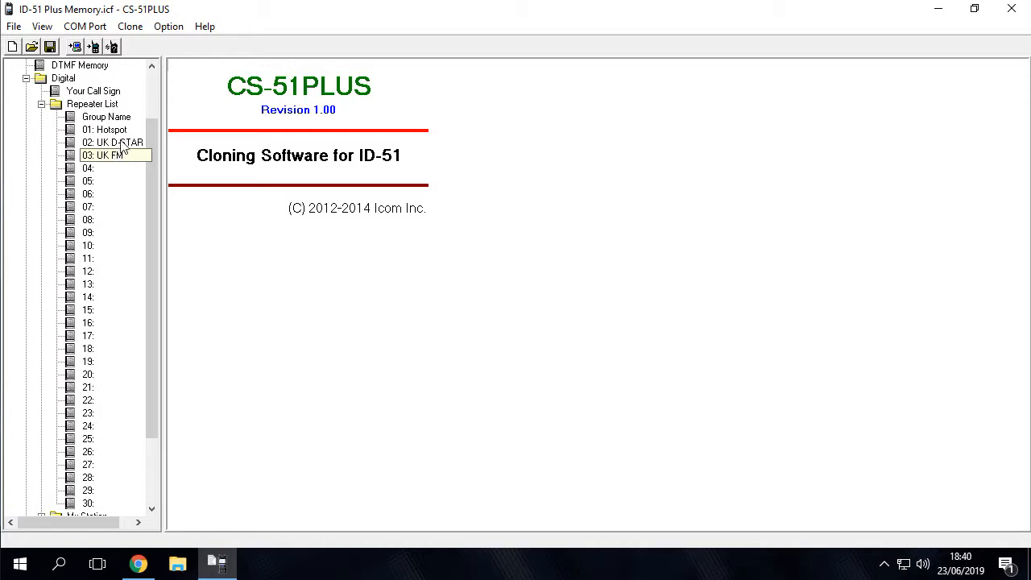
{"action": "left_click", "coordinate": [121, 143]}
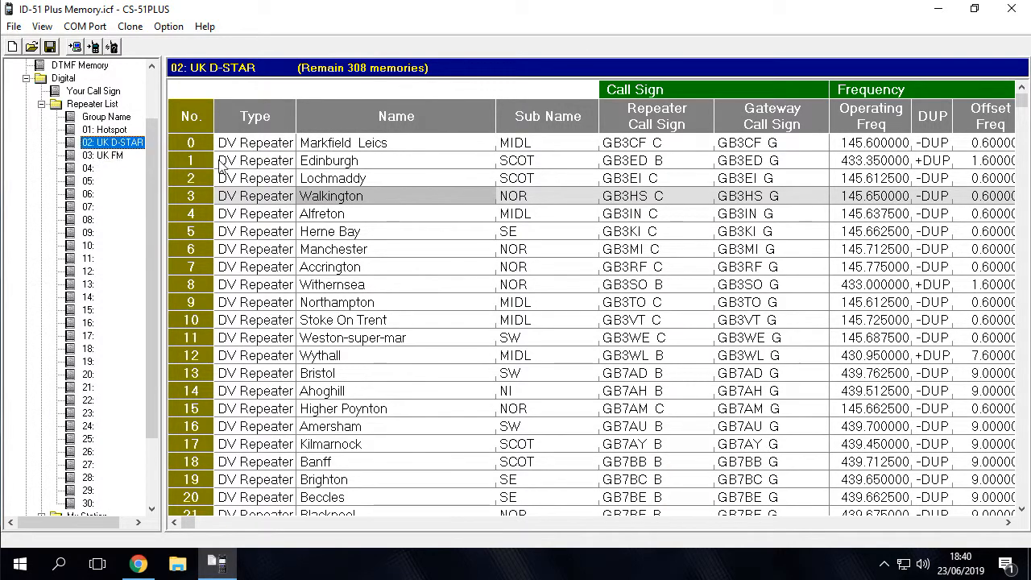
{"action": "left_click", "coordinate": [401, 142]}
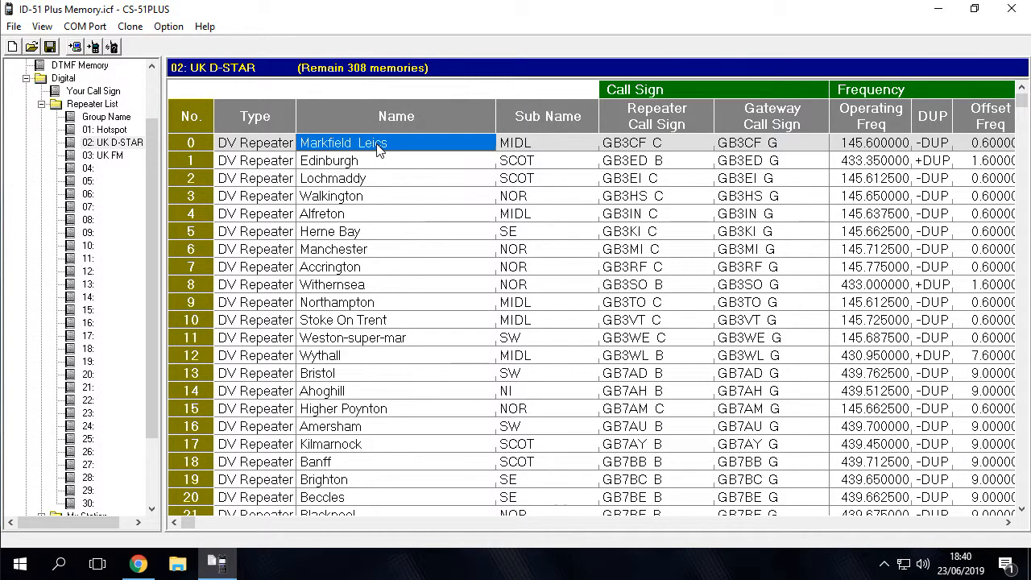
{"action": "left_click_drag", "start_coordinate": [1021, 98], "coordinate": [1022, 498]}
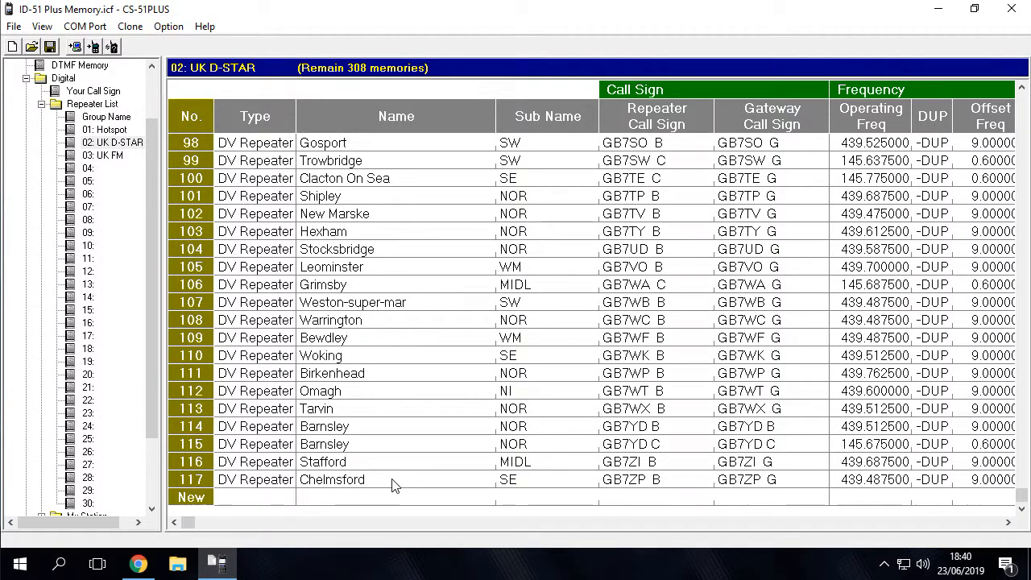
{"action": "key", "text": "ctrl+a"}
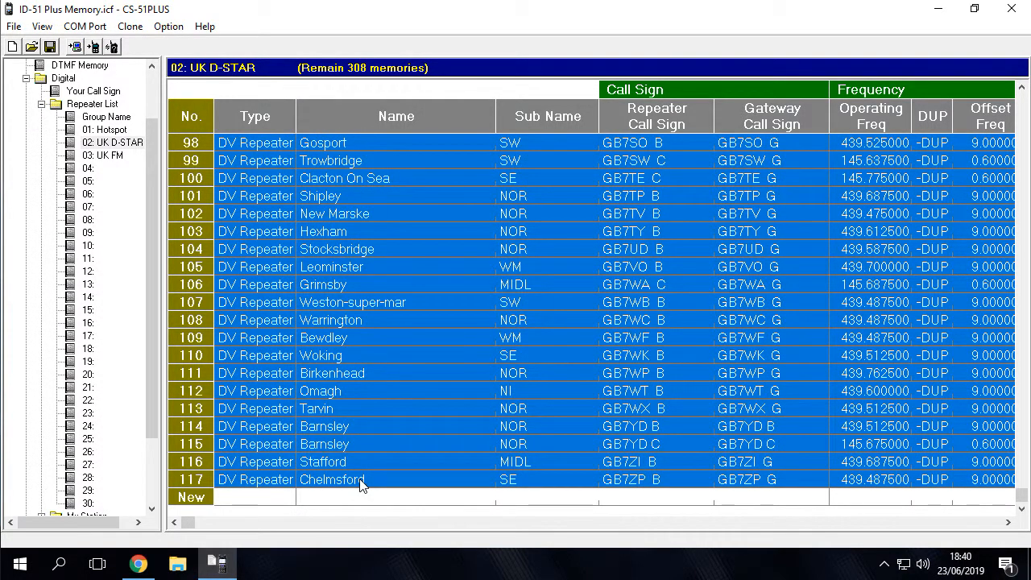
{"action": "key", "text": "Delete"}
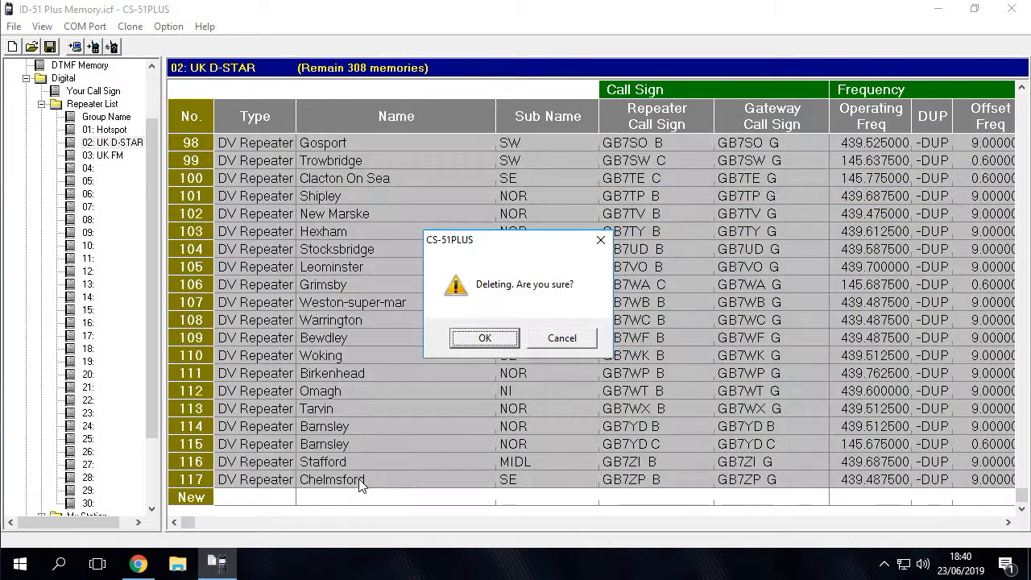
{"action": "left_click", "coordinate": [482, 339]}
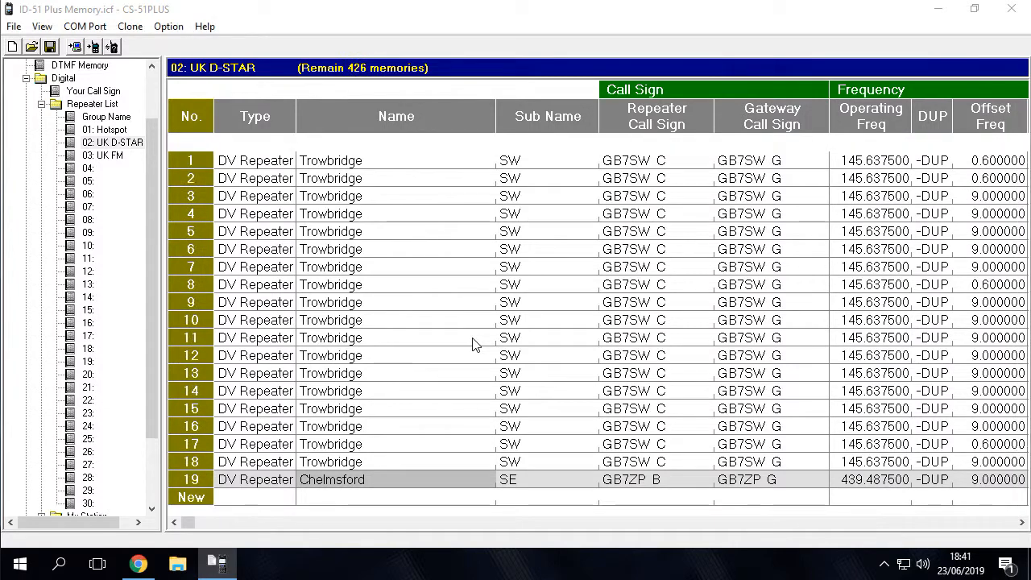
Step: Delete all repeaters from group 03: UK FM in the Repeater List
{"action": "left_click", "coordinate": [116, 156]}
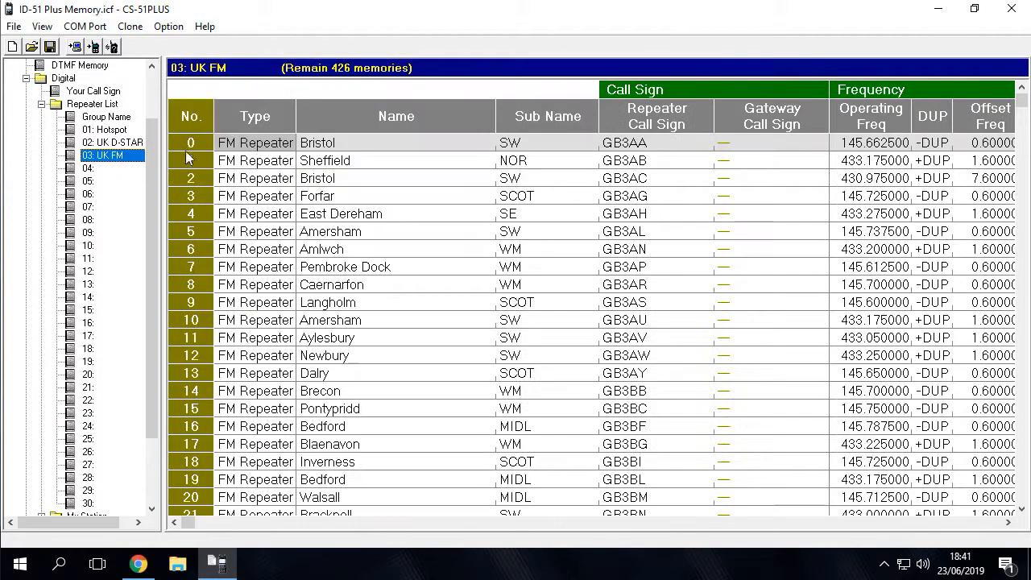
{"action": "left_click", "coordinate": [334, 144]}
{"action": "left_click_drag", "start_coordinate": [1016, 108], "coordinate": [1020, 496]}
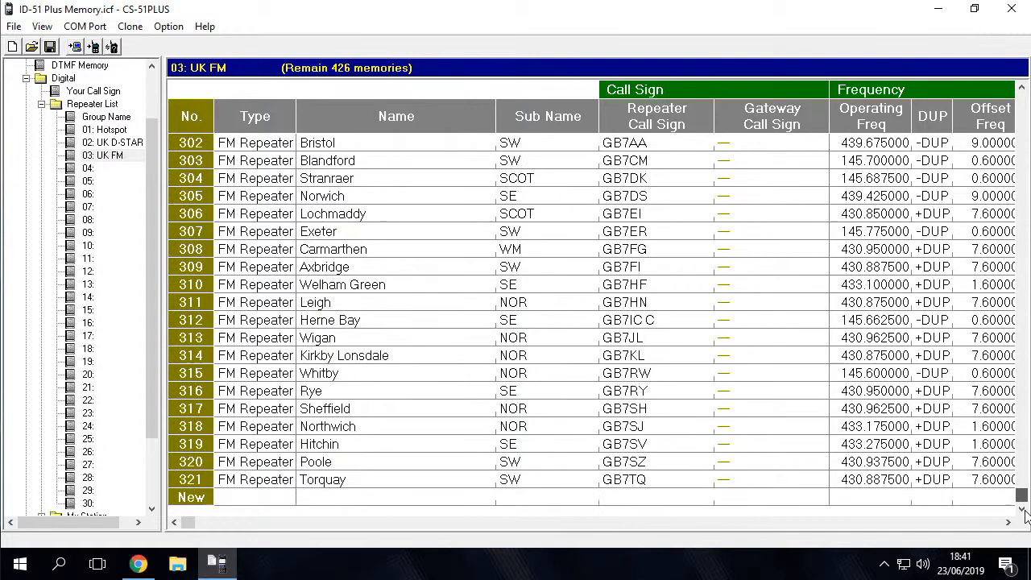
{"action": "left_click", "coordinate": [404, 479], "text": "shift"}
{"action": "key", "text": "Delete"}
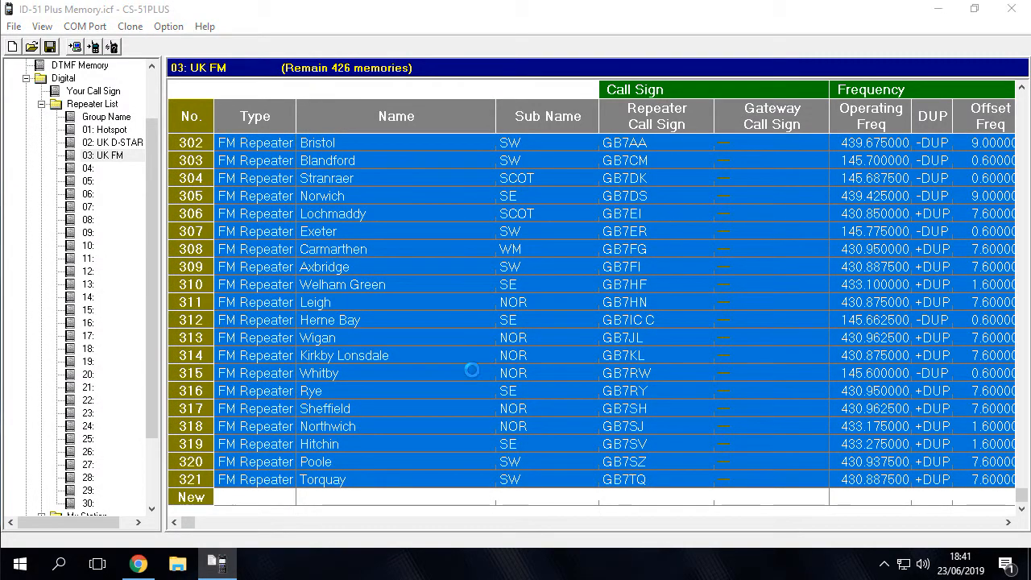
{"action": "left_click", "coordinate": [497, 337]}
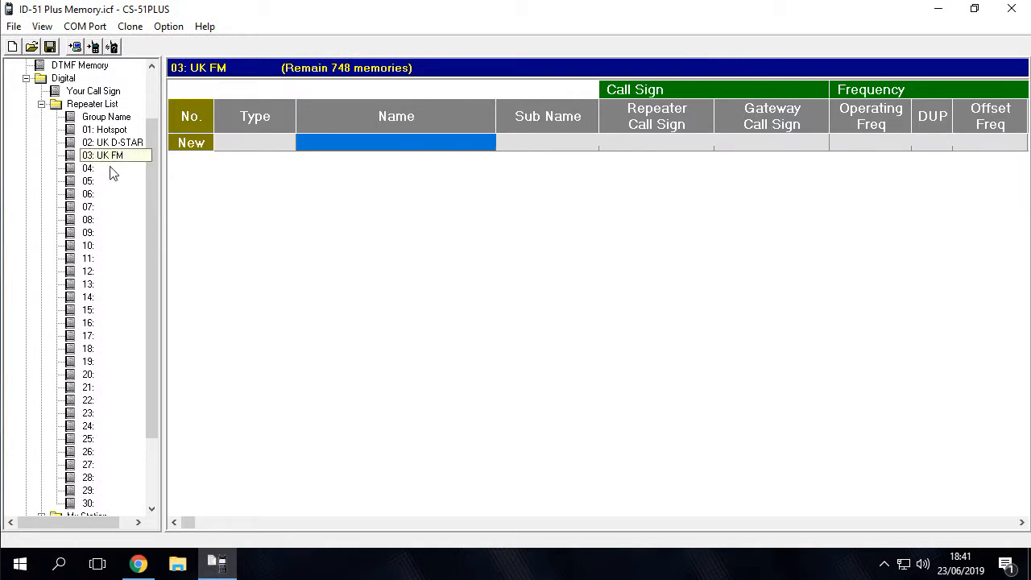
Step: Import the Icom-DSTAR-23Jun19-18.39.40 CSV file from the Downloads folder into group 02: UK D-STAR
{"action": "left_click", "coordinate": [116, 143]}
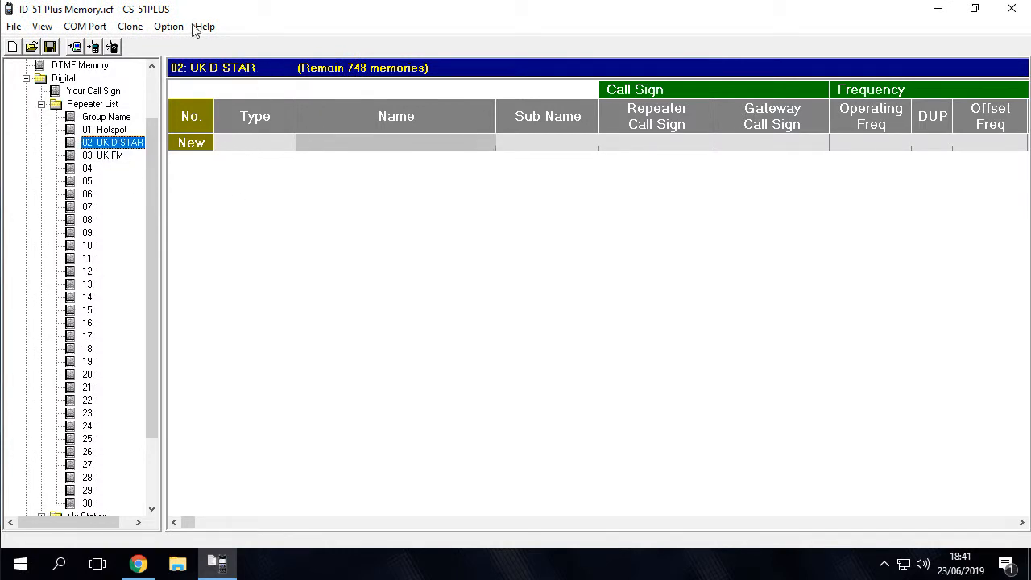
{"action": "left_click", "coordinate": [14, 26]}
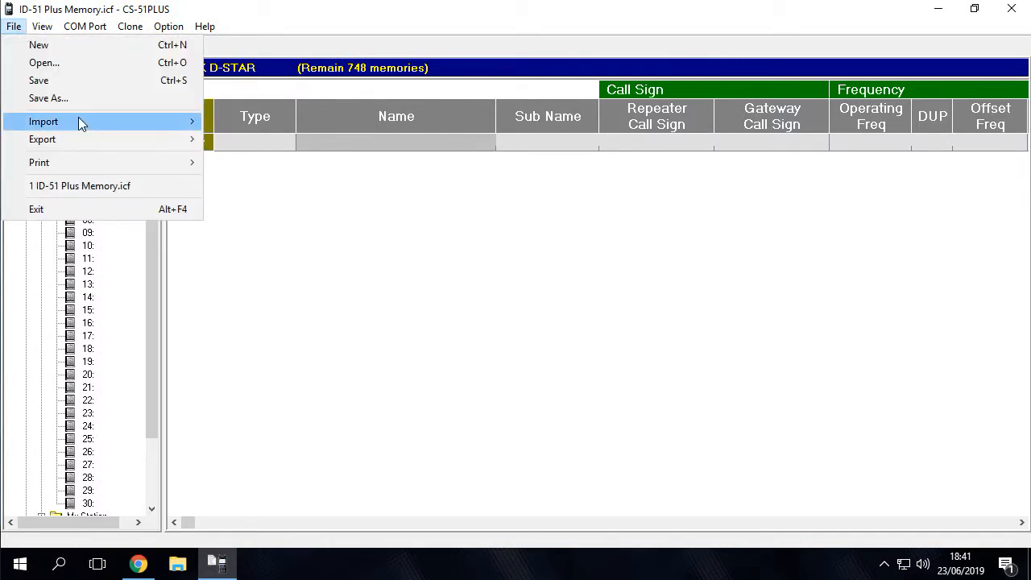
{"action": "mouse_move", "coordinate": [79, 119]}
{"action": "left_click", "coordinate": [253, 125]}
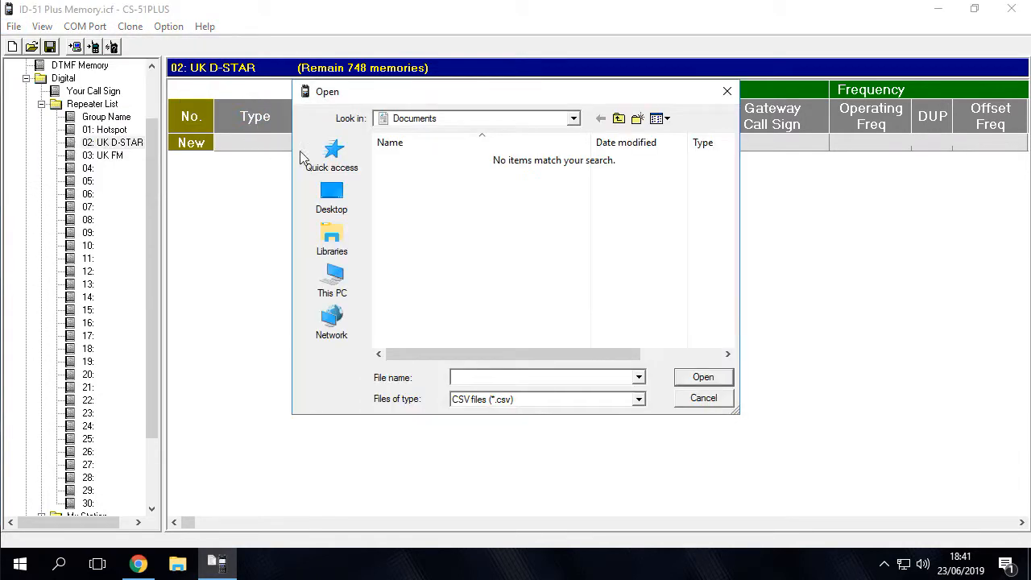
{"action": "left_click", "coordinate": [334, 279]}
{"action": "double_click", "coordinate": [451, 262]}
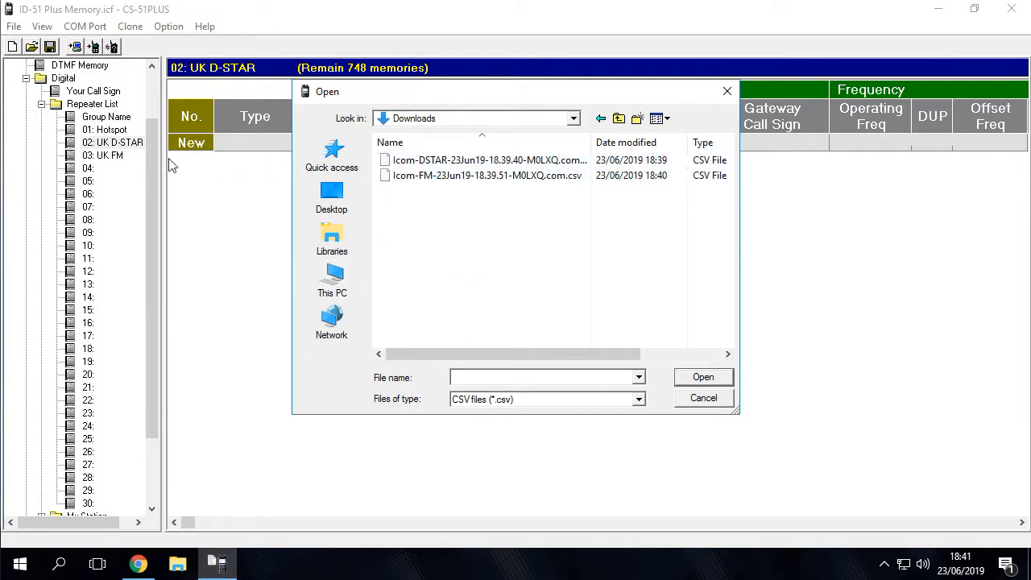
{"action": "double_click", "coordinate": [448, 165]}
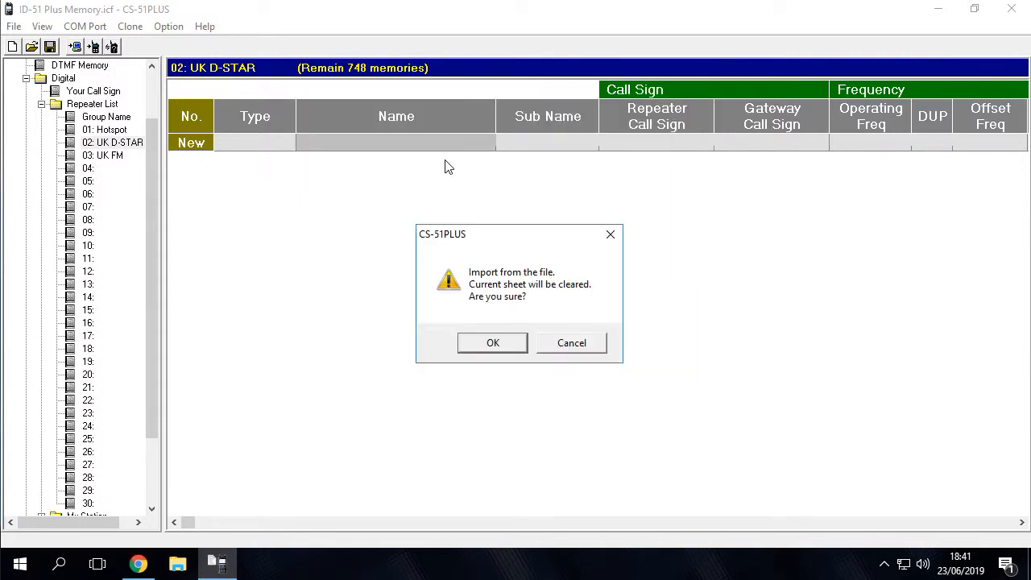
{"action": "left_click", "coordinate": [505, 344]}
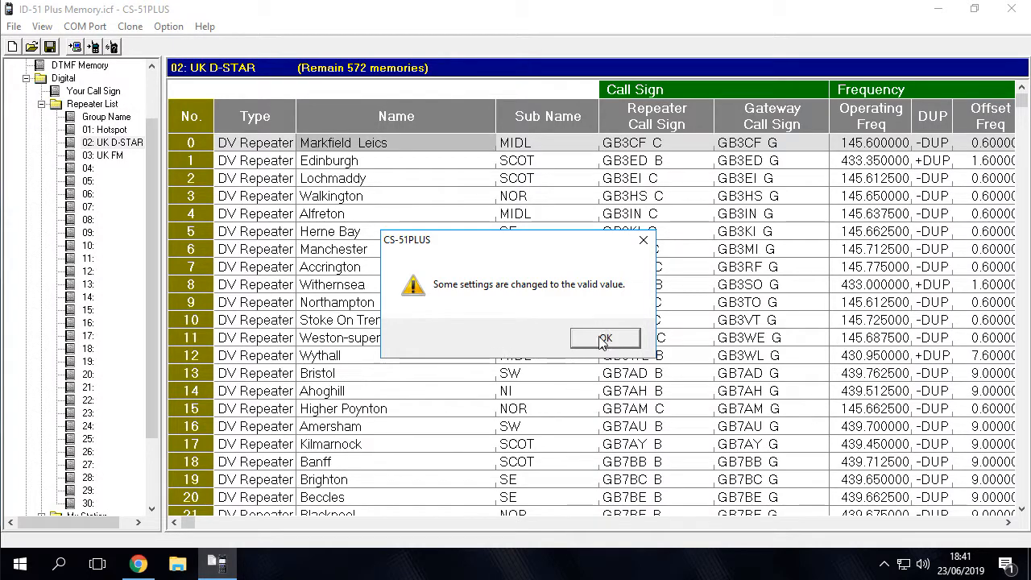
{"action": "left_click", "coordinate": [600, 339]}
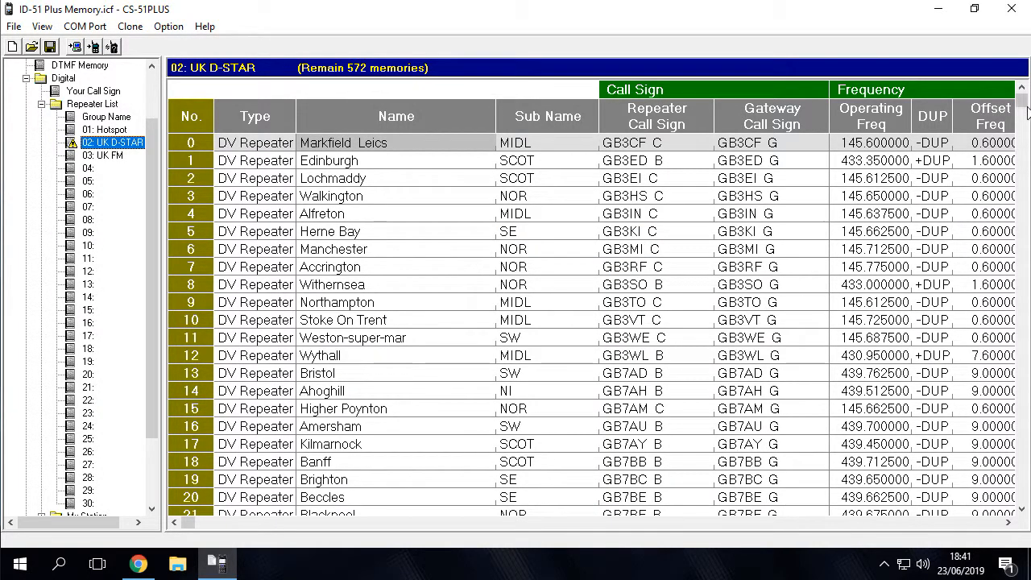
Step: Delete the two blank DV Simplex rows, 174 and 175, at the end of the UK D-STAR group
{"action": "left_click_drag", "start_coordinate": [1021, 102], "coordinate": [1012, 528]}
{"action": "left_click_drag", "start_coordinate": [274, 462], "coordinate": [287, 481]}
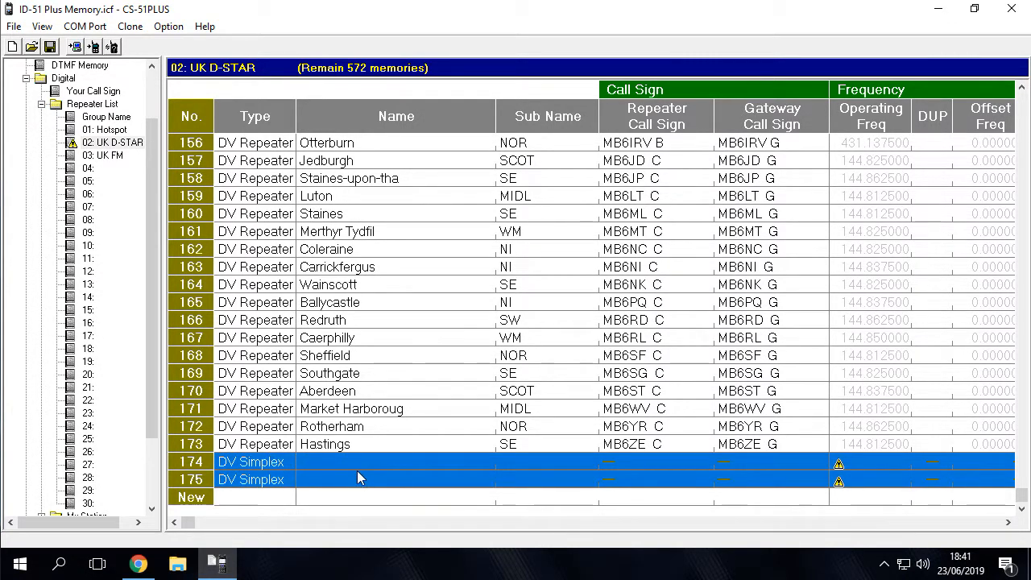
{"action": "key", "text": "Delete"}
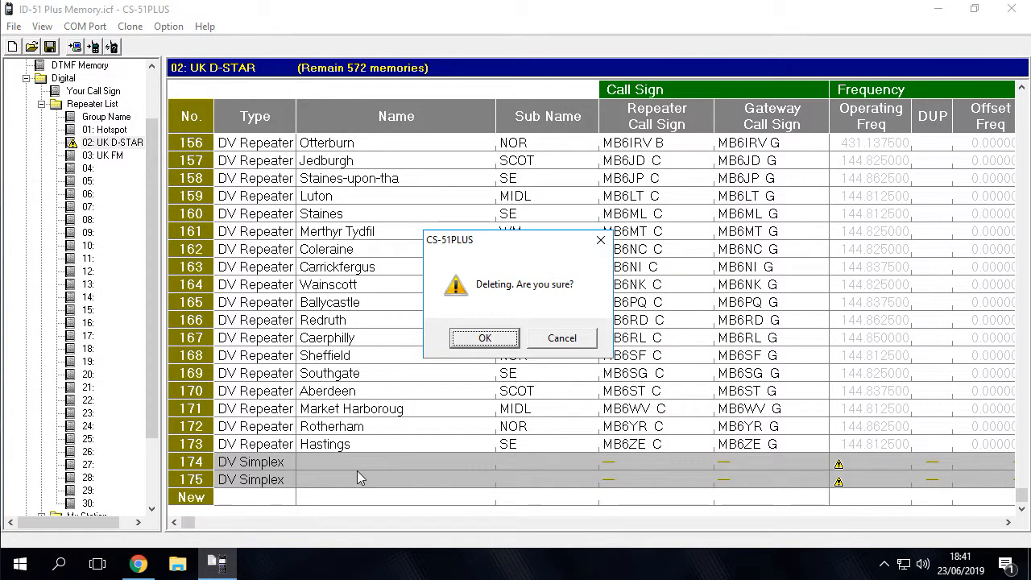
{"action": "left_click", "coordinate": [485, 340]}
{"action": "left_click_drag", "start_coordinate": [1022, 497], "coordinate": [1020, 95]}
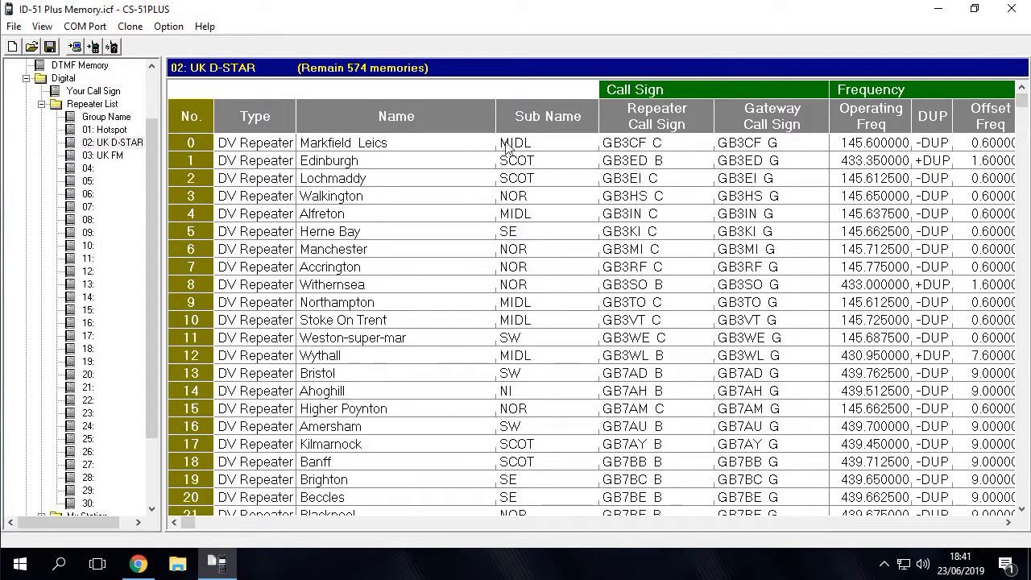
Step: Import the downloaded FM repeater CSV file into group 03: UK FM of the Repeater List
{"action": "left_click", "coordinate": [114, 155]}
{"action": "left_click", "coordinate": [15, 26]}
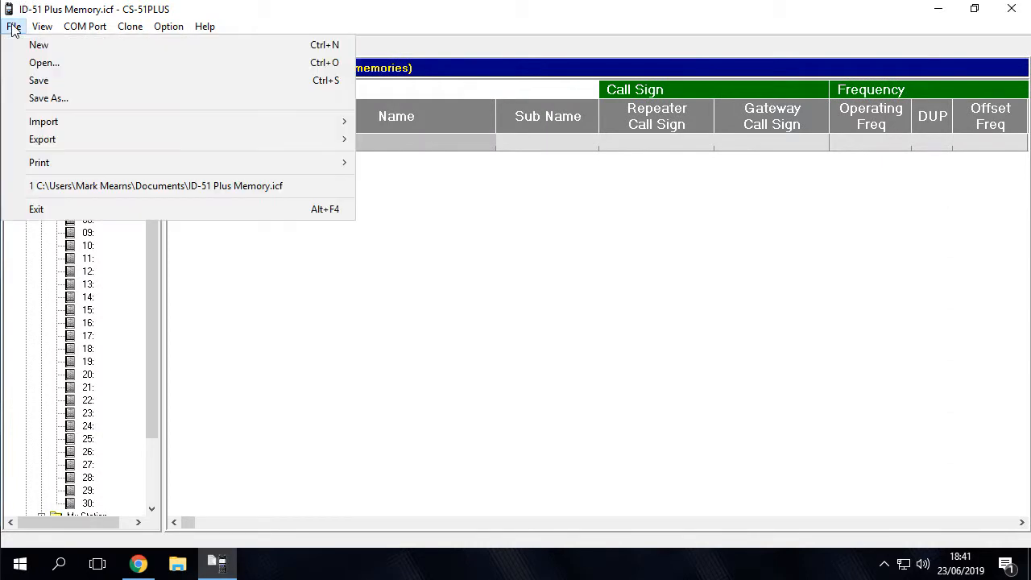
{"action": "mouse_move", "coordinate": [49, 122]}
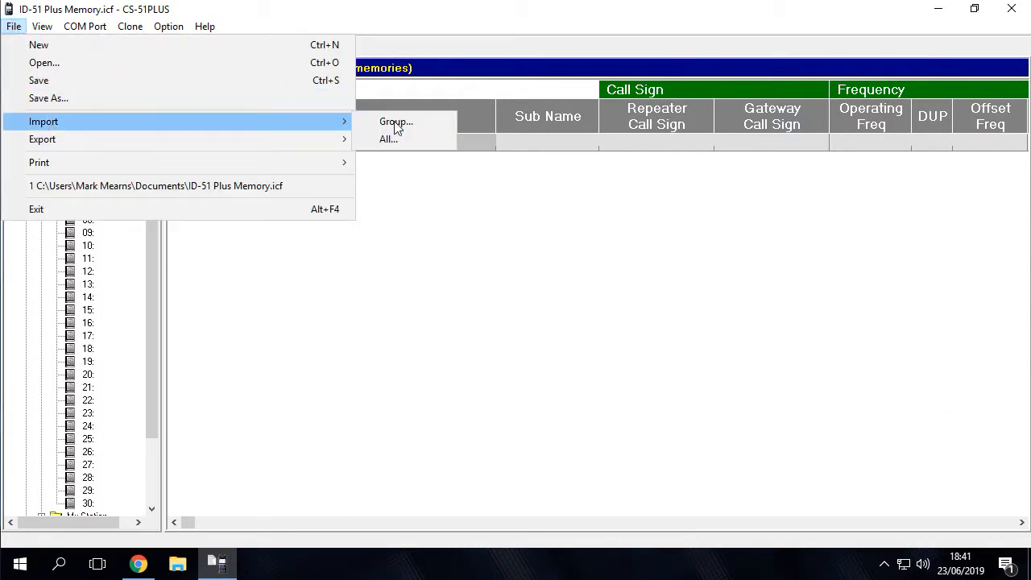
{"action": "left_click", "coordinate": [395, 123]}
{"action": "double_click", "coordinate": [433, 184]}
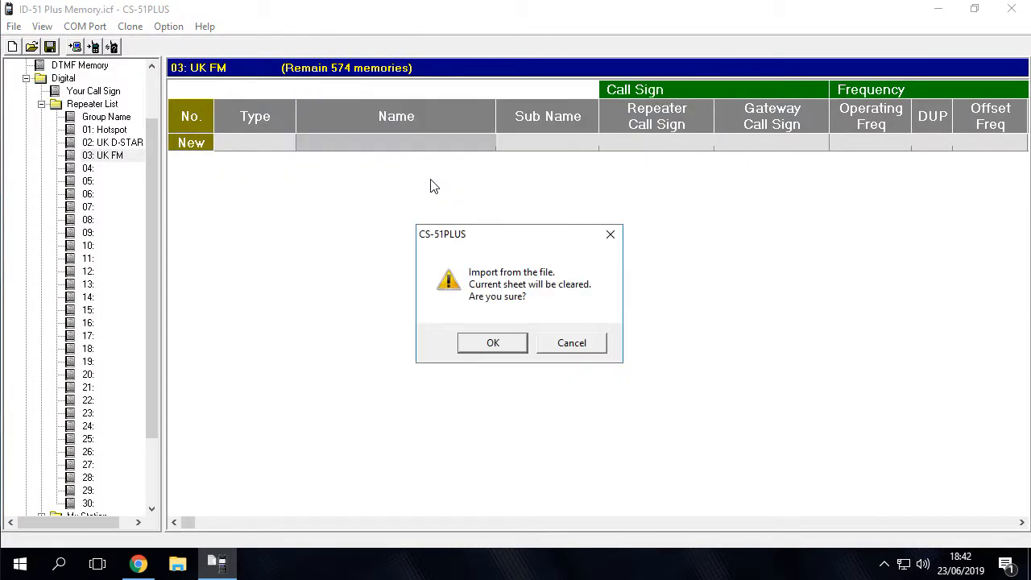
{"action": "left_click", "coordinate": [500, 352]}
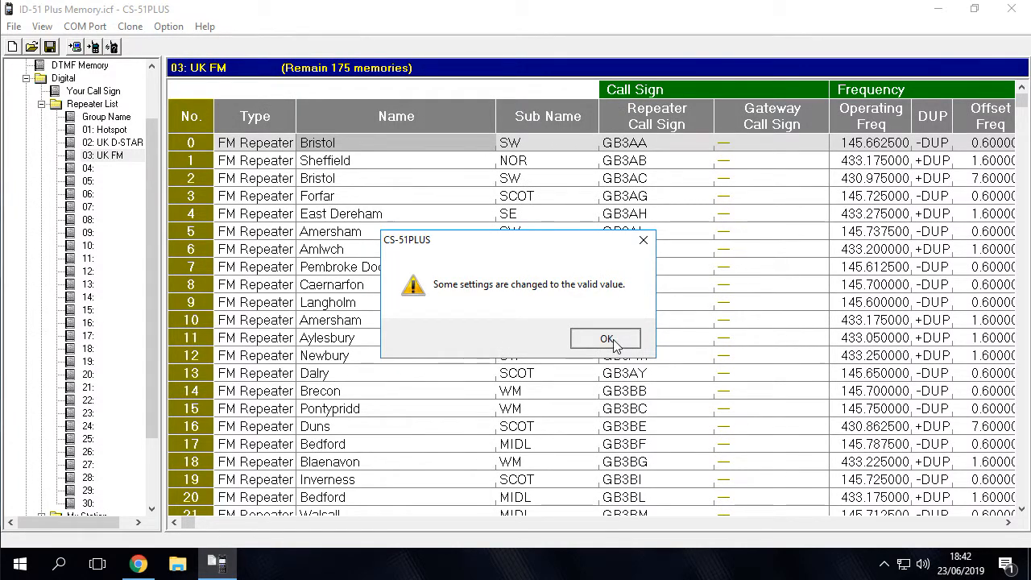
{"action": "left_click", "coordinate": [614, 340]}
Step: Delete the two blank DV Simplex rows, 397 and 398, at the end of the UK FM group
{"action": "left_click_drag", "start_coordinate": [1022, 101], "coordinate": [1006, 507]}
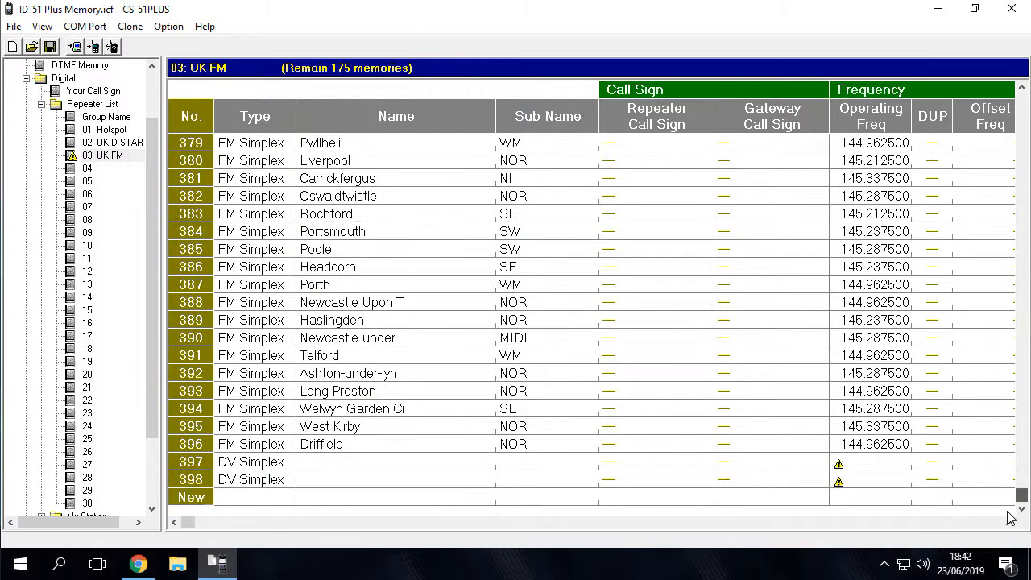
{"action": "key", "text": "Return"}
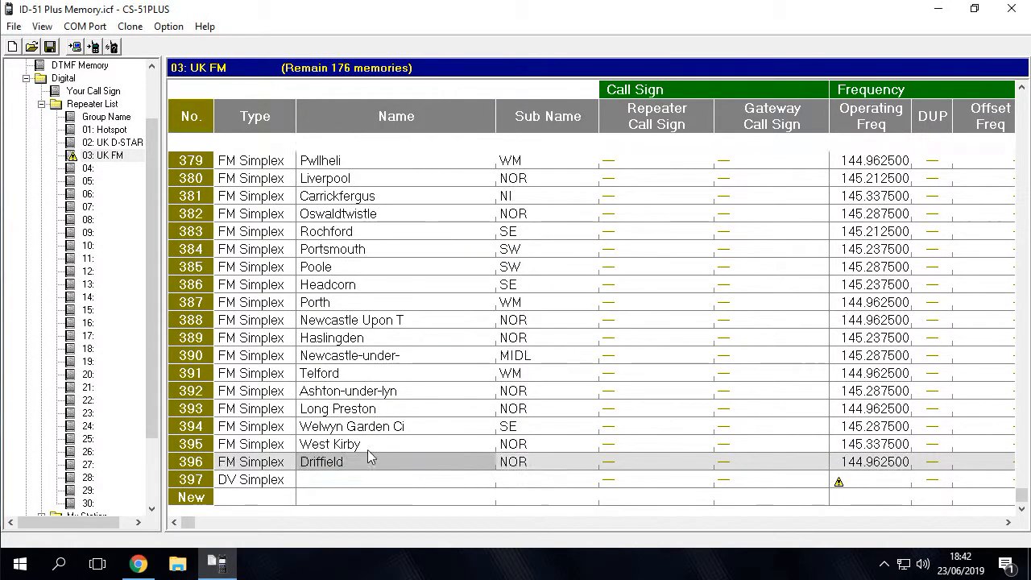
{"action": "left_click", "coordinate": [329, 477]}
{"action": "key", "text": "Delete"}
{"action": "key", "text": "Return"}
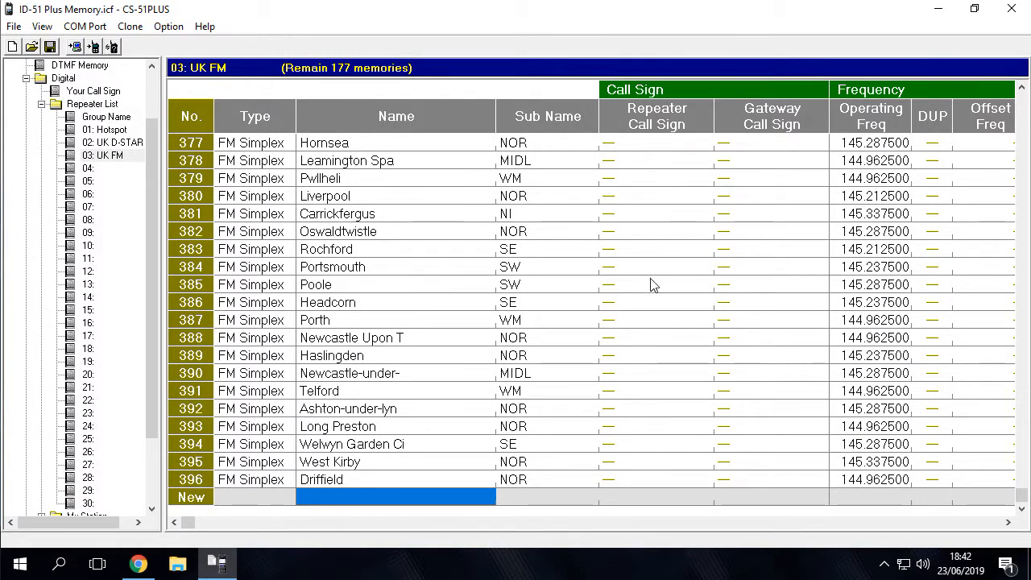
Step: Save the changes to the ID-51 Plus Memory.icf file and close the cloning software
{"action": "left_click", "coordinate": [1024, 435]}
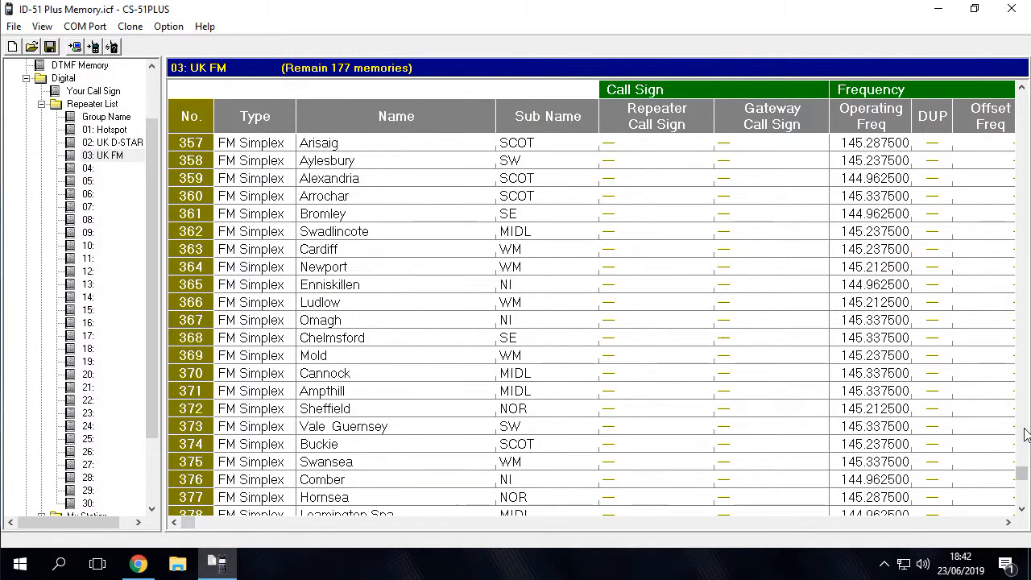
{"action": "left_click", "coordinate": [1024, 428]}
{"action": "scroll", "coordinate": [1023, 424], "scroll_direction": "up", "scroll_amount": 20}
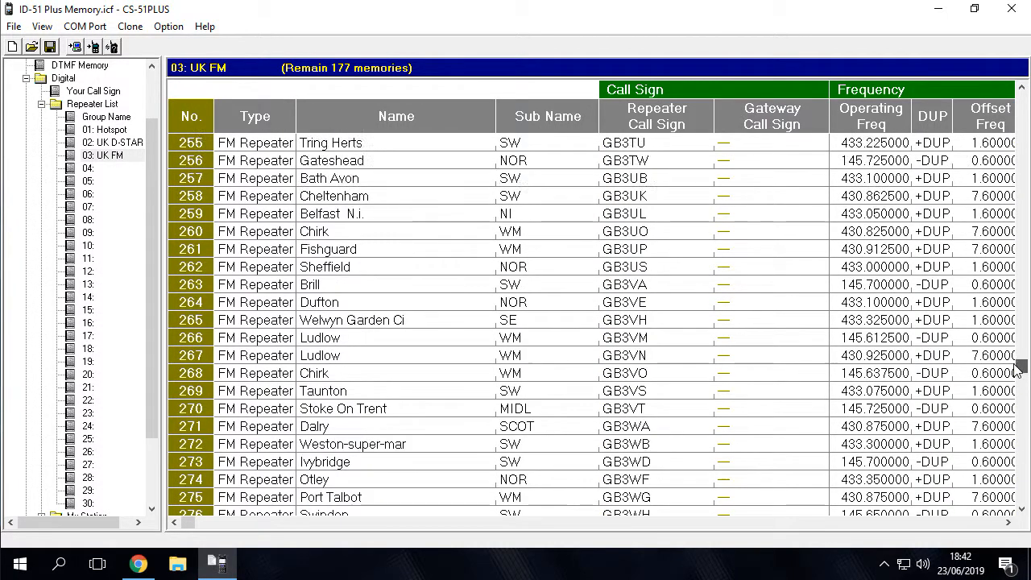
{"action": "left_click", "coordinate": [14, 26]}
{"action": "left_click", "coordinate": [40, 77]}
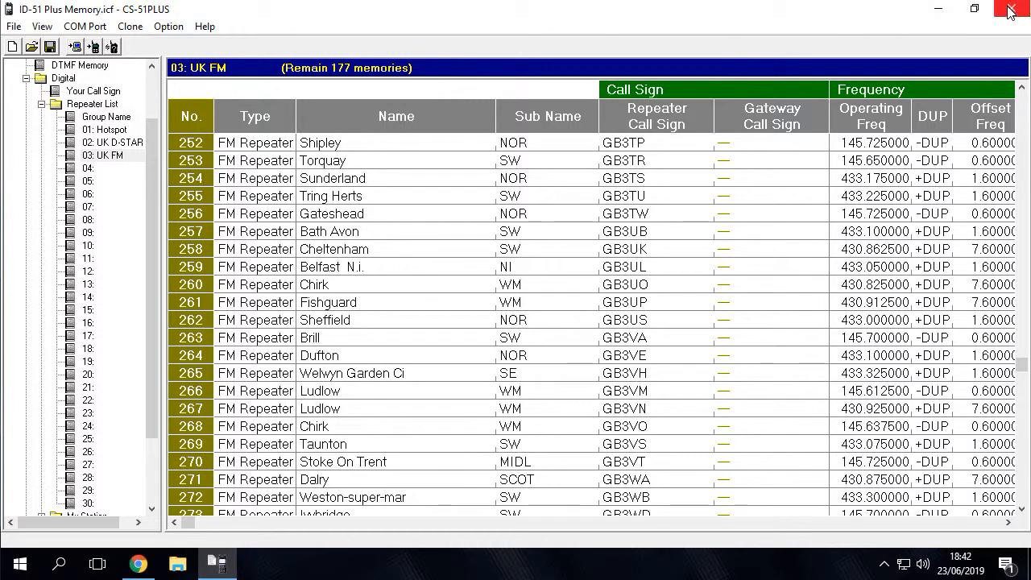
{"action": "left_click", "coordinate": [1010, 10]}
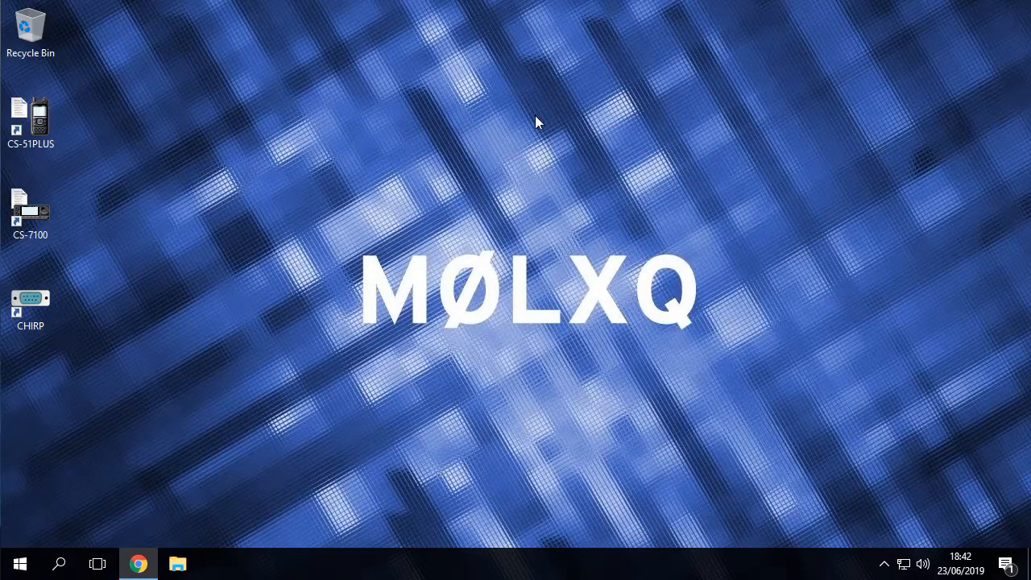